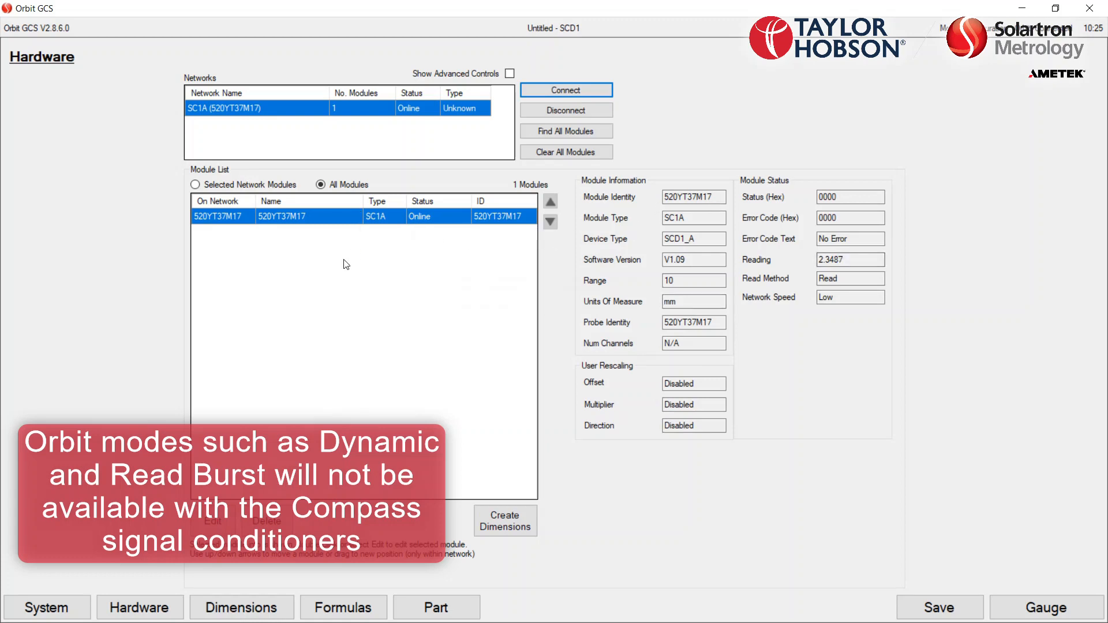
# Create a dimension for the currently selected SC1A module only.
pyautogui.press('Return')
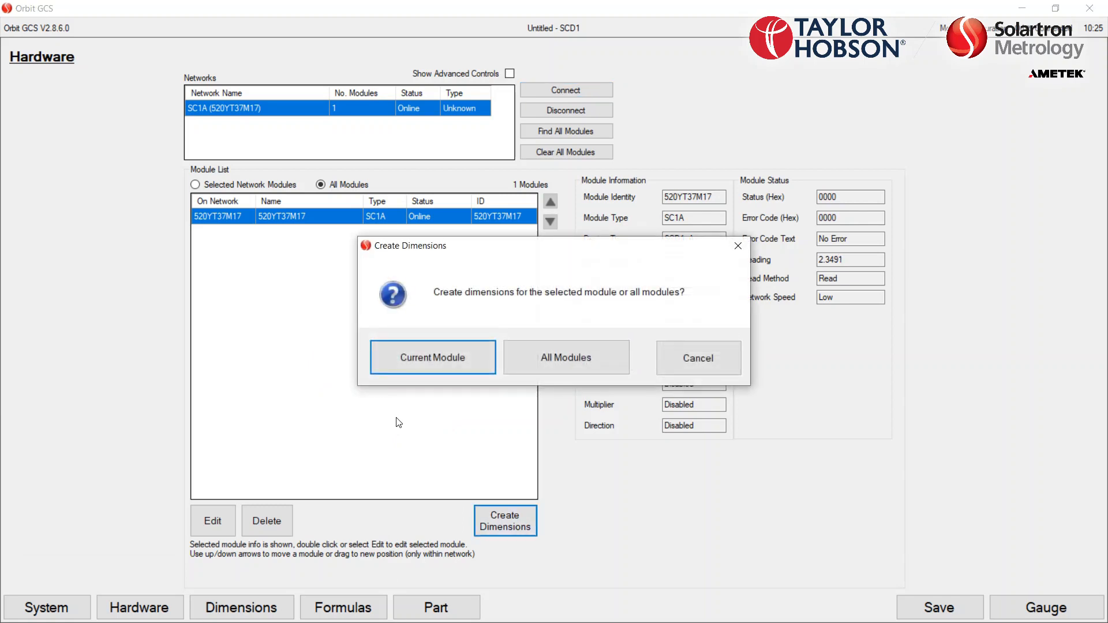
pyautogui.press('Return')
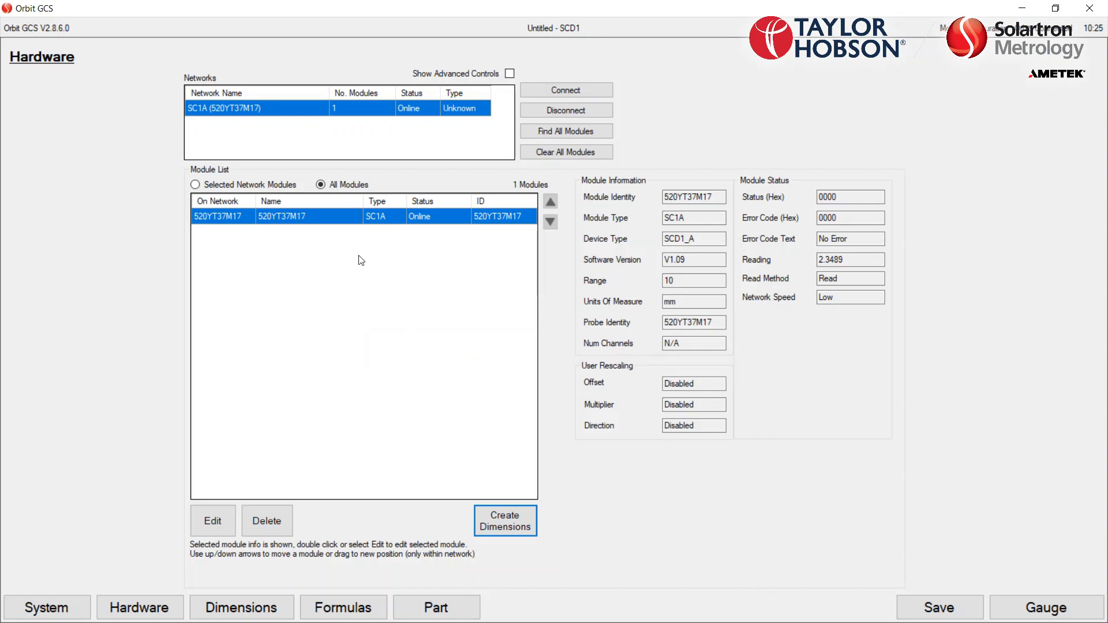
# Set the new readout dimension's standard scale to a maximum of 5 and a minimum of -5.
pyautogui.click(237, 607)
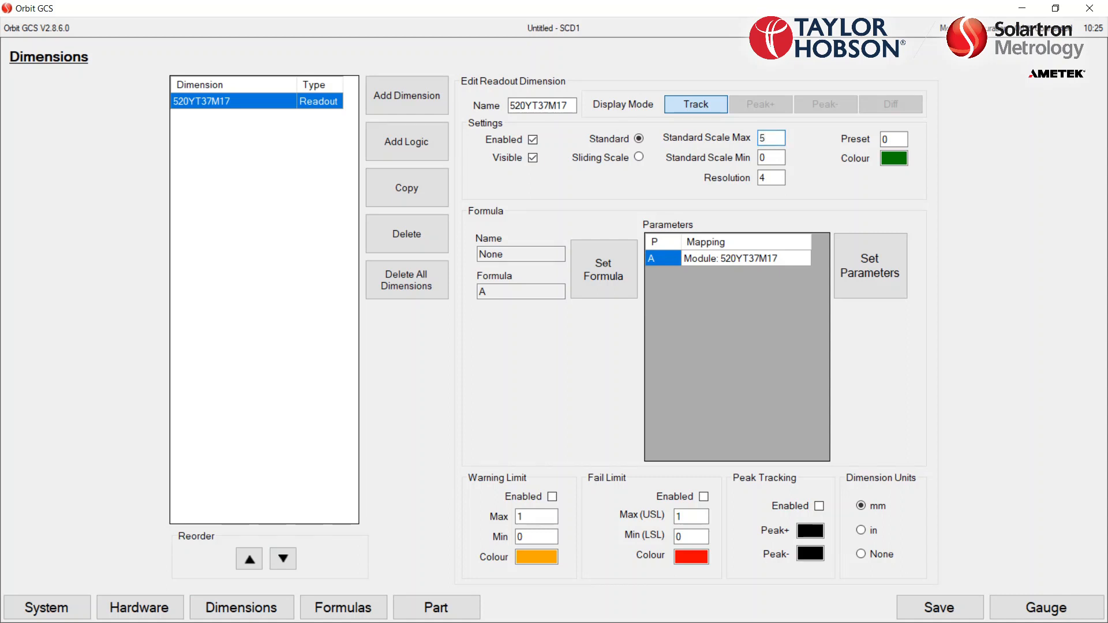
pyautogui.press('Tab')
pyautogui.click(771, 138)
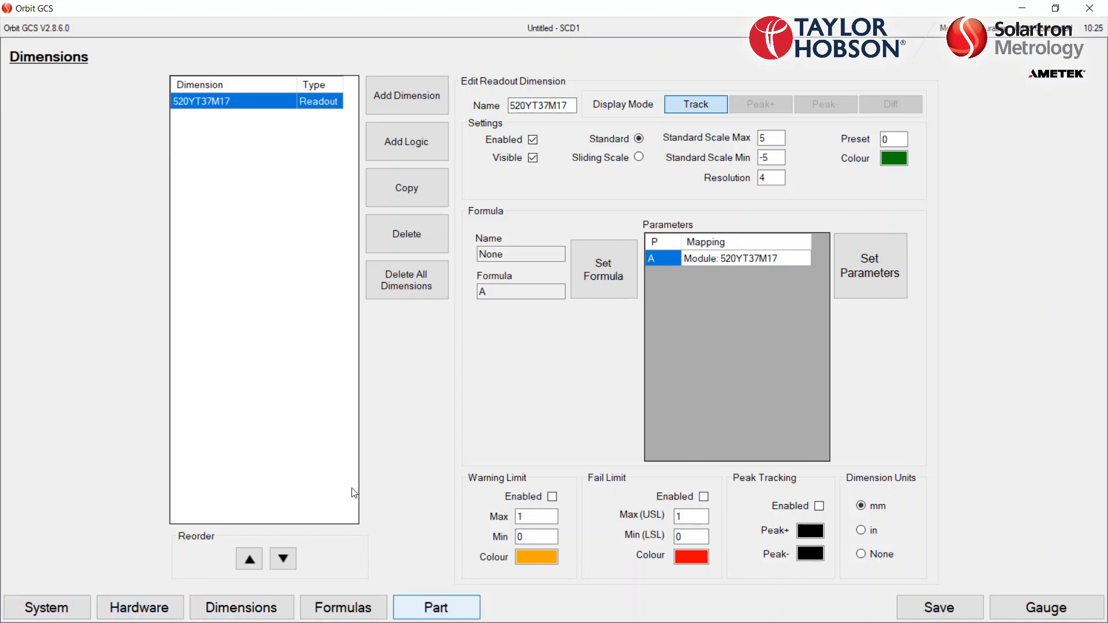
# View the dimension's bar display in gauge mode and return to the setup pages.
pyautogui.press('Tab')
pyautogui.press('Tab')
pyautogui.press('Return')
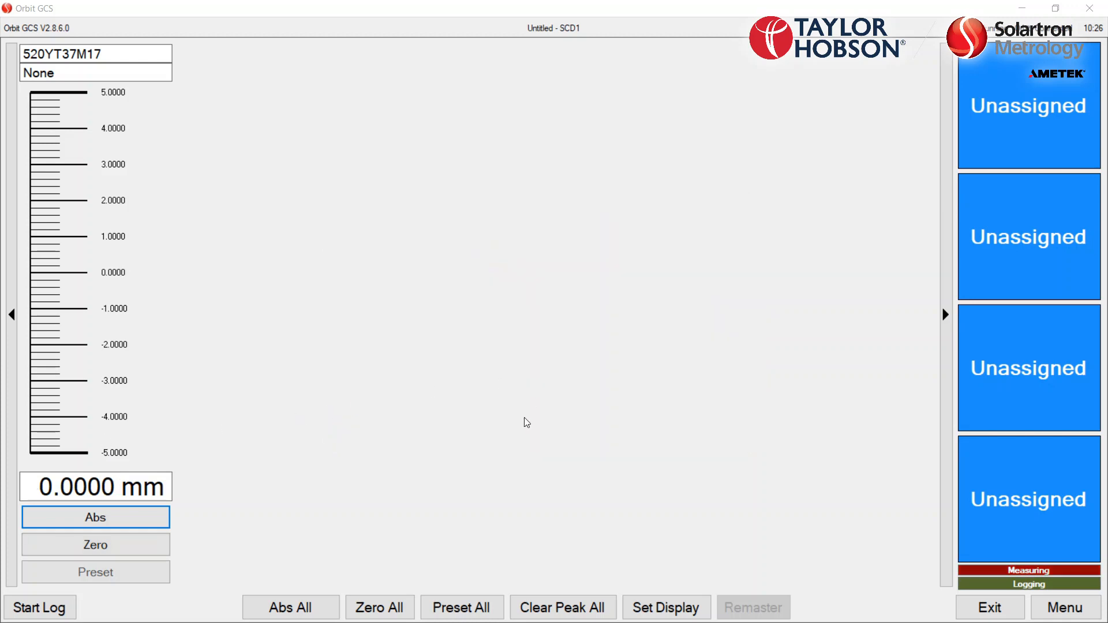
pyautogui.press('Return')
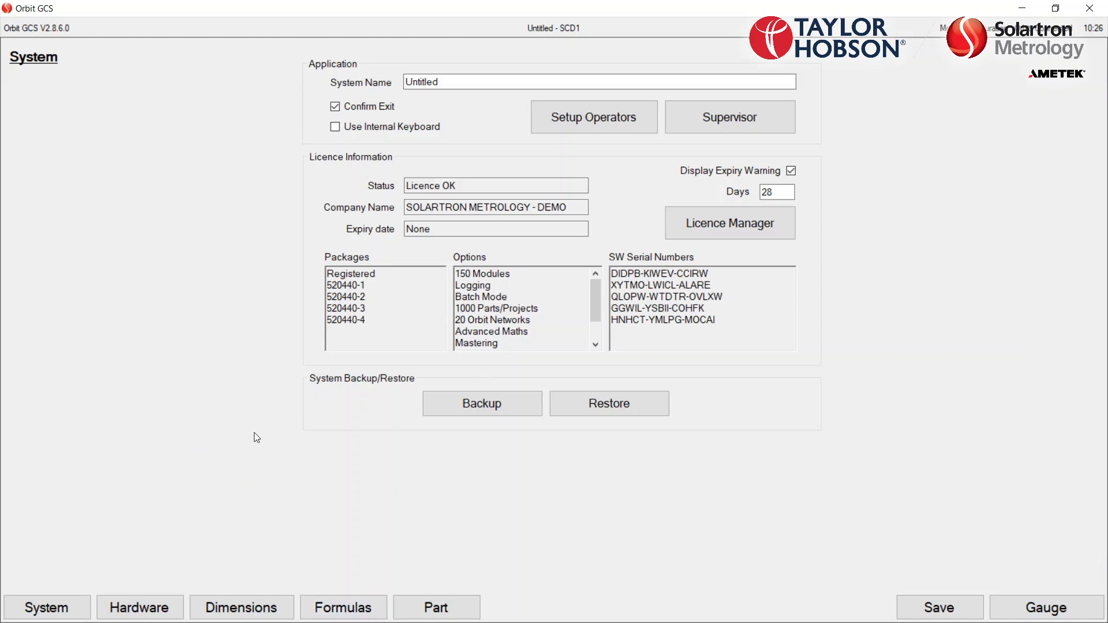
# Set the part's log mode to Continuous and its log path to the Compass folder in Documents.
pyautogui.click(436, 607)
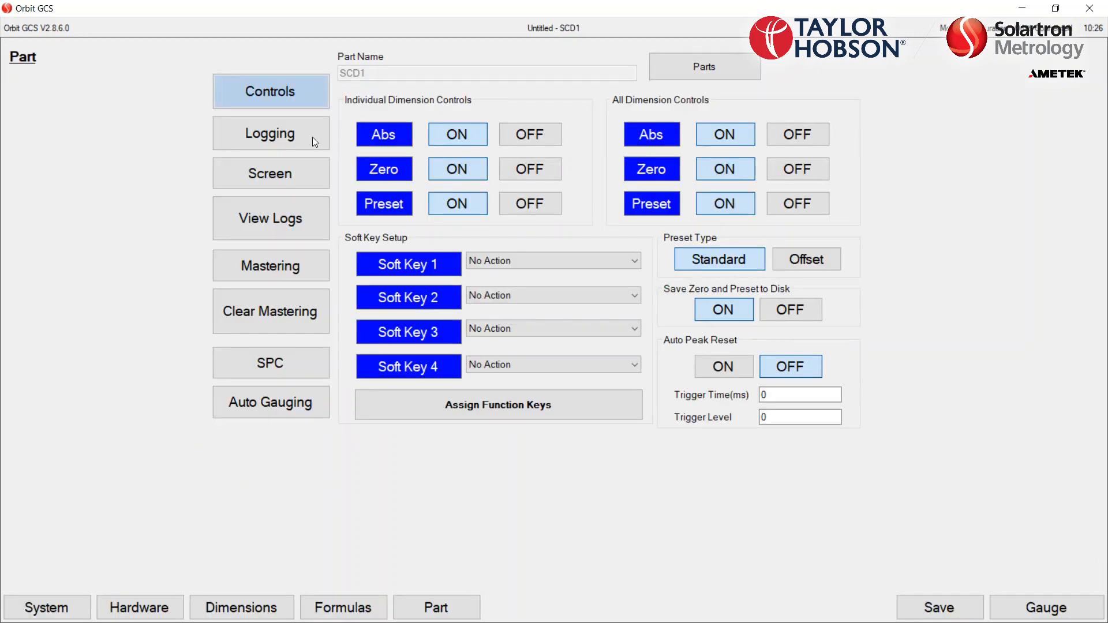
pyautogui.click(225, 133)
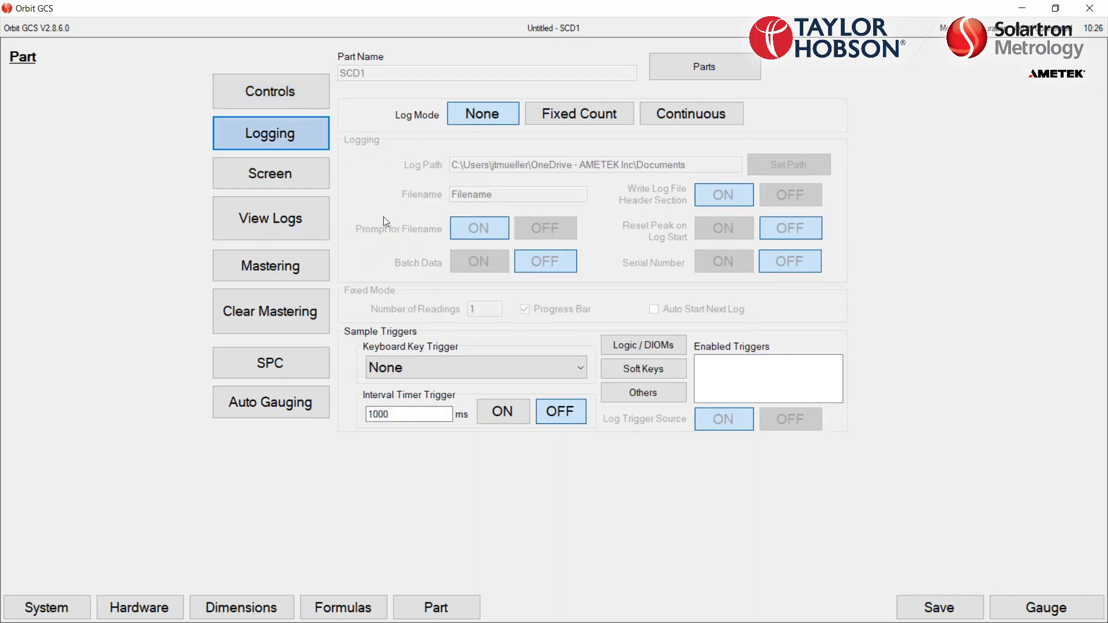
pyautogui.click(692, 114)
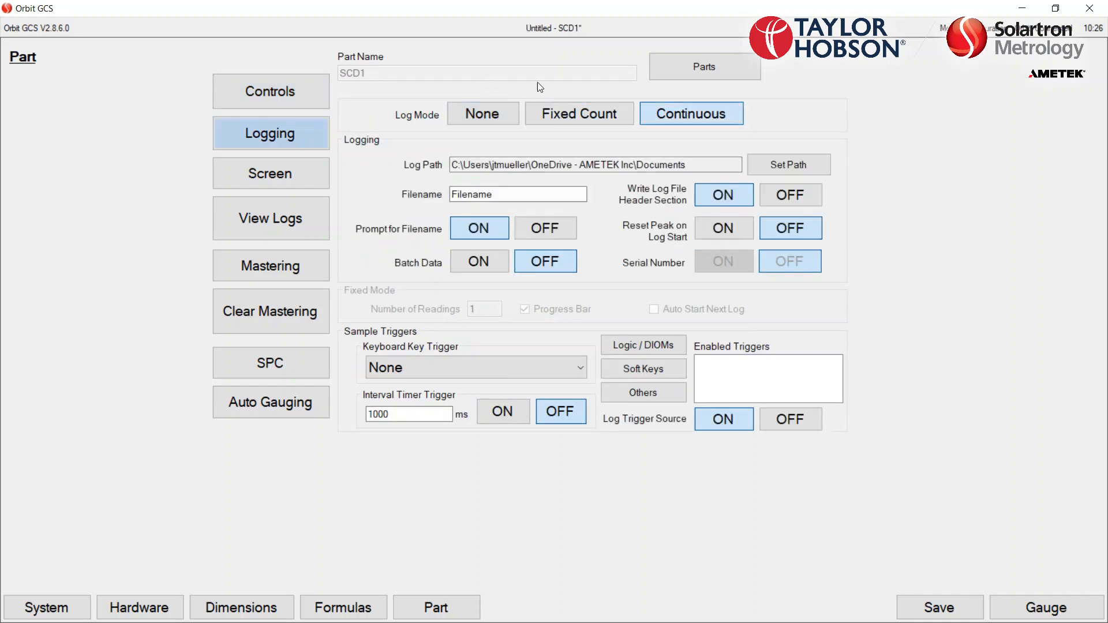
pyautogui.click(788, 165)
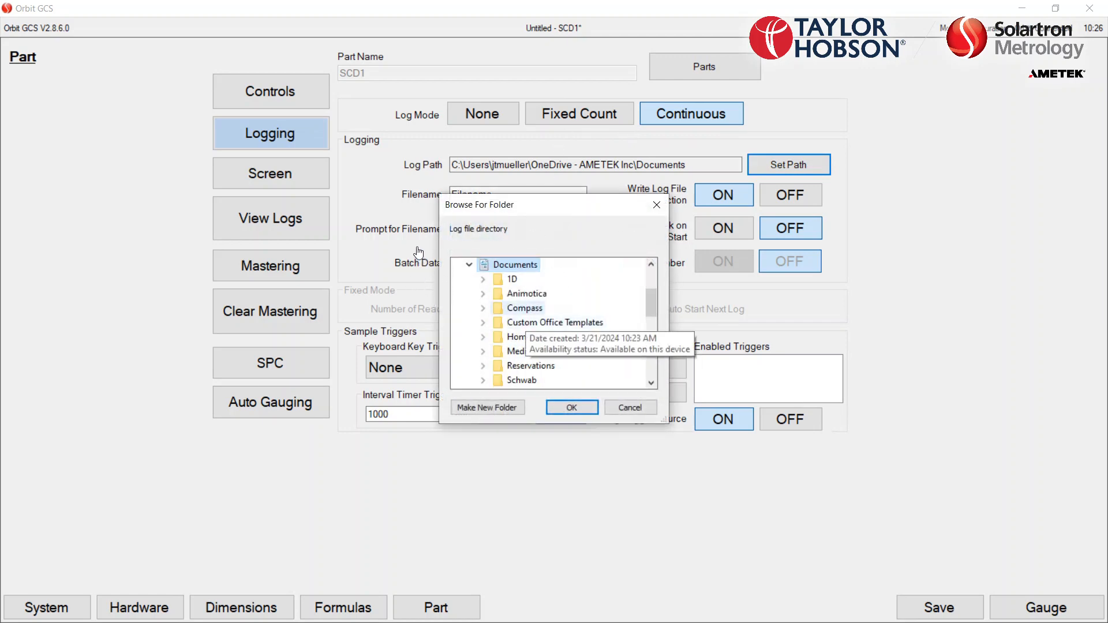
pyautogui.click(525, 309)
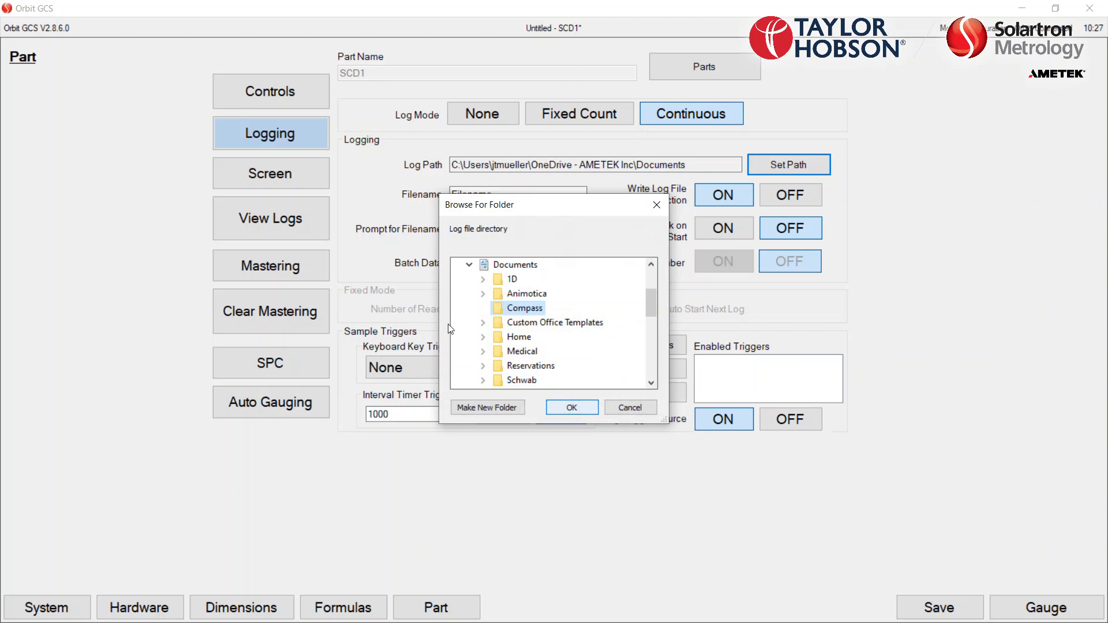
pyautogui.press('Return')
# Name the log file Compass and choose Space as the keyboard key trigger for samples.
pyautogui.click(500, 195)
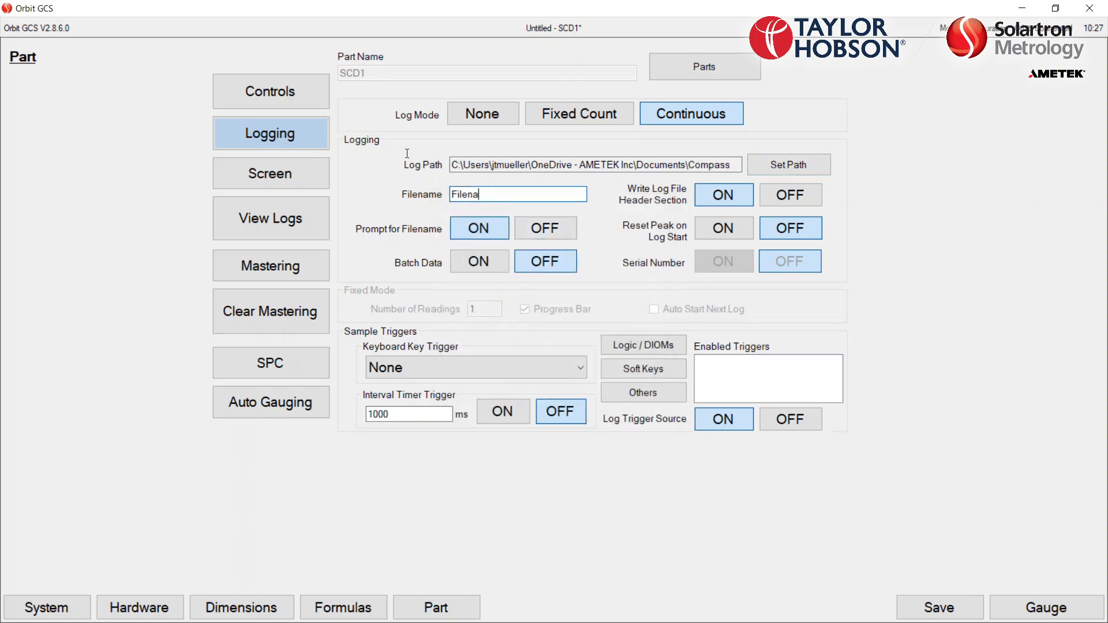
pyautogui.write('Compass')
pyautogui.click(462, 367)
pyautogui.press('Down')
pyautogui.press('Down')
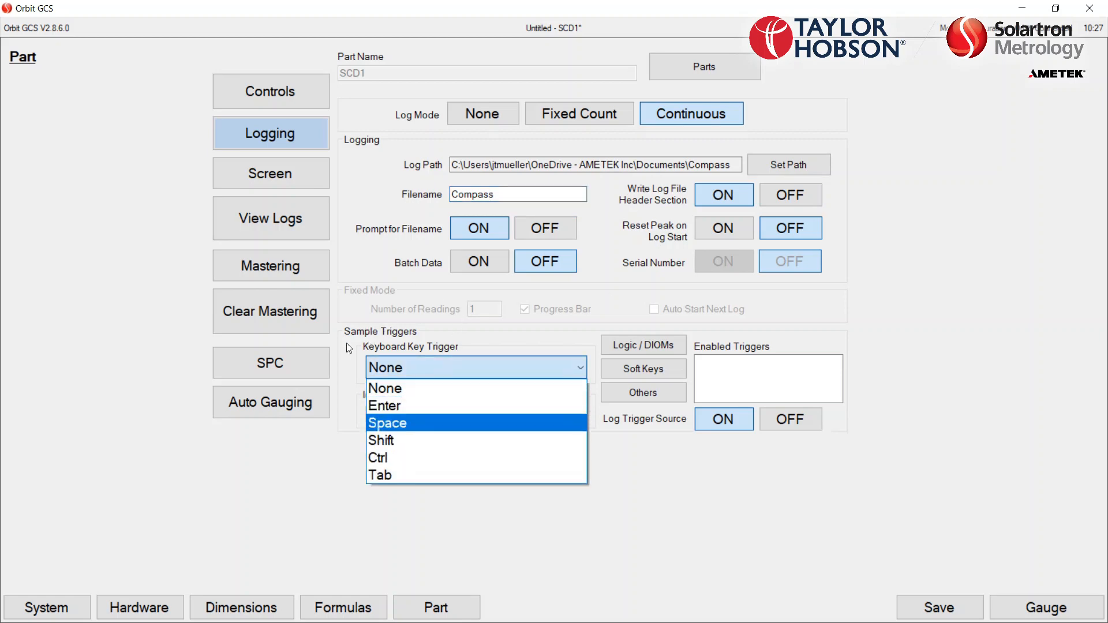
pyautogui.press('Return')
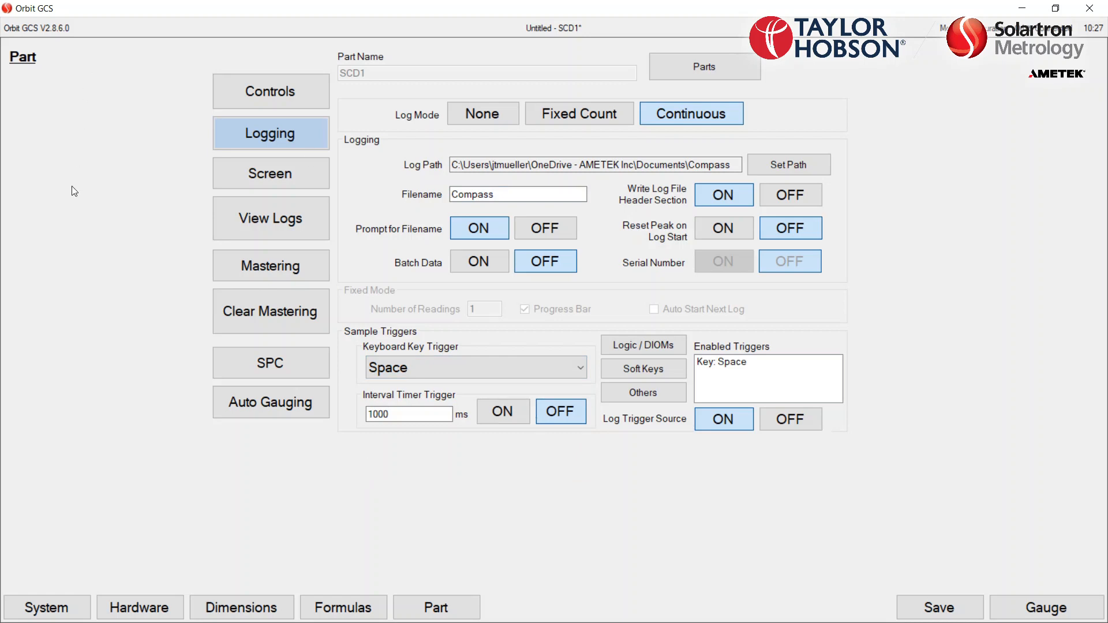
# Assign Start Log to soft key 1, Stop Log to soft key 2 and Trigger Sample to soft key 3.
pyautogui.click(254, 174)
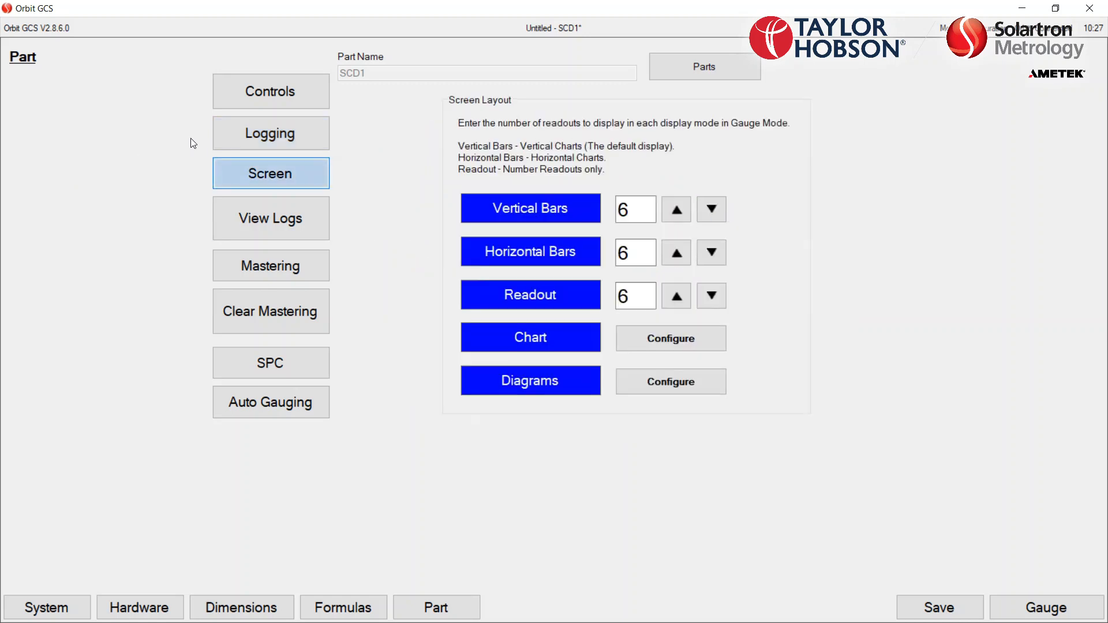
pyautogui.click(254, 91)
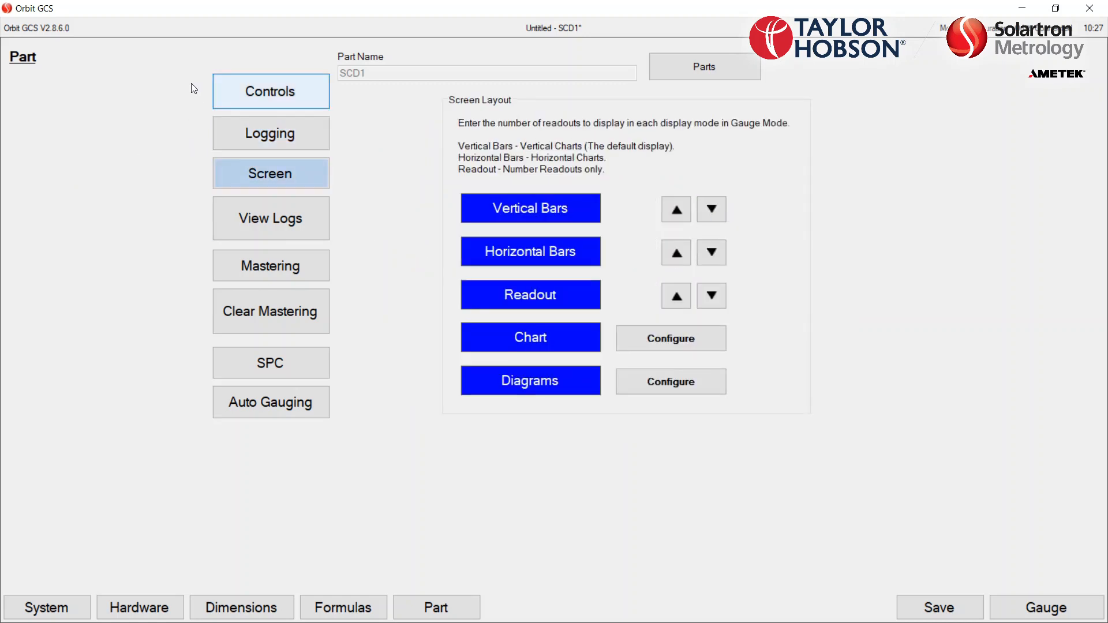
pyautogui.click(635, 261)
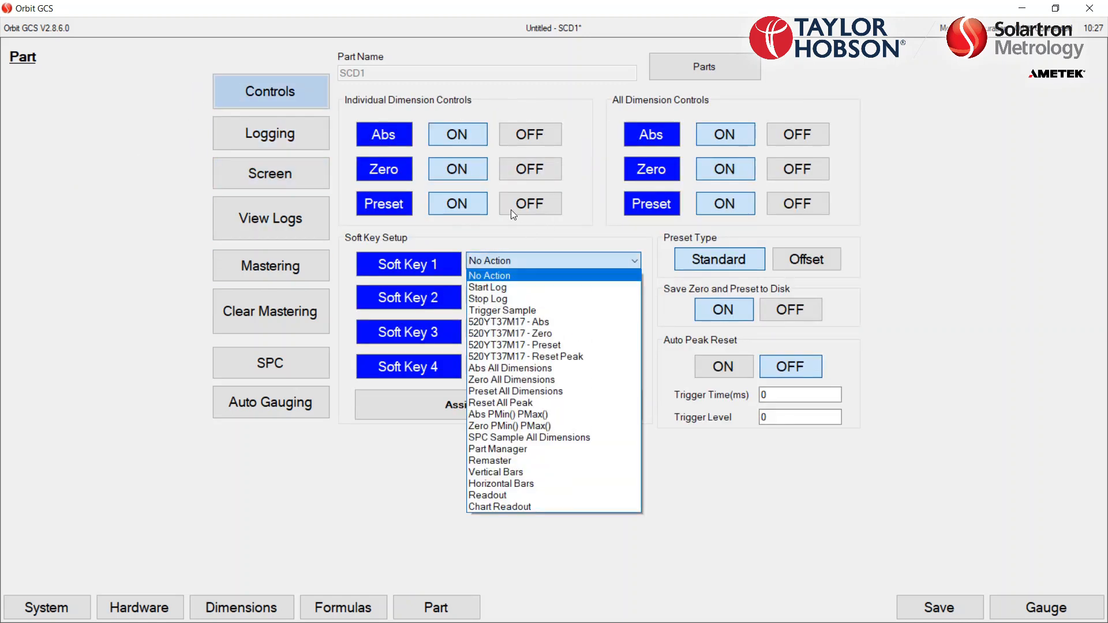
pyautogui.click(574, 287)
pyautogui.click(634, 295)
pyautogui.click(554, 332)
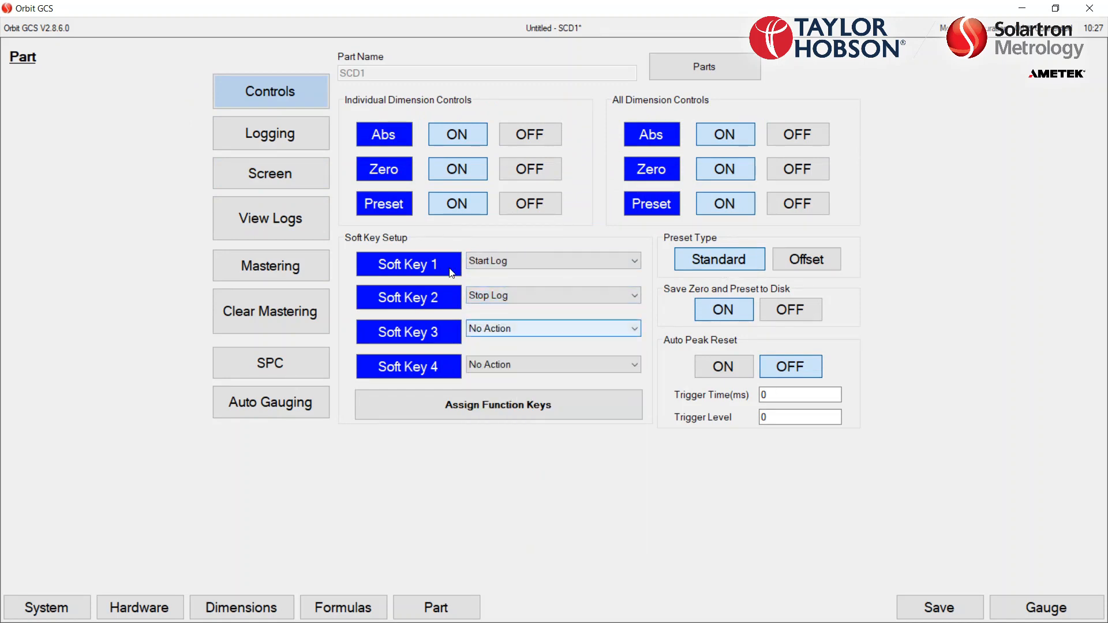
pyautogui.click(571, 329)
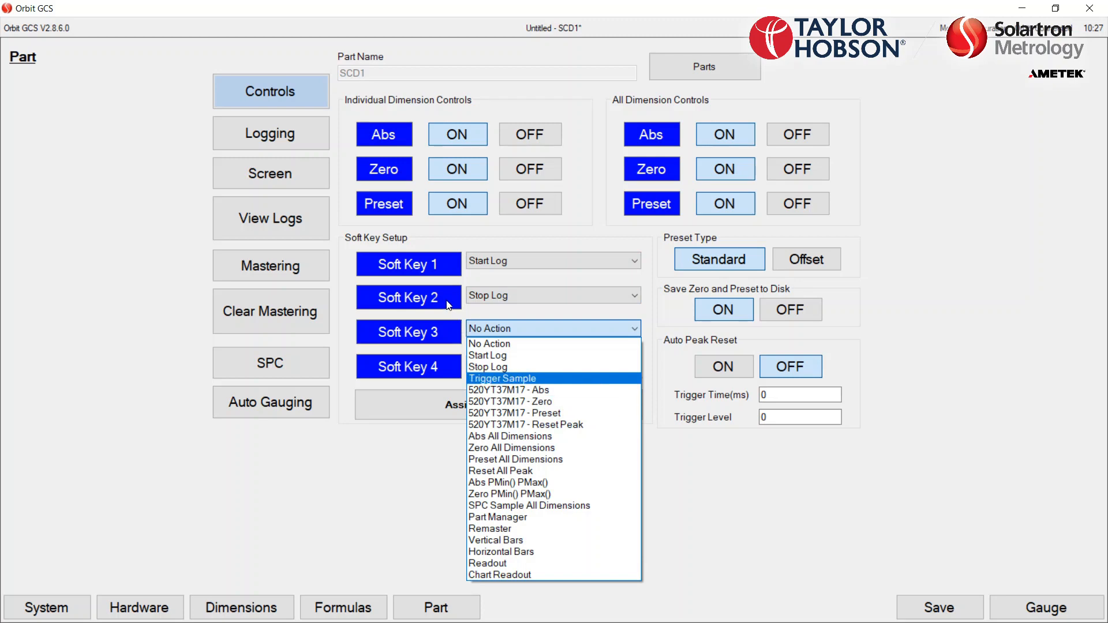
pyautogui.click(517, 373)
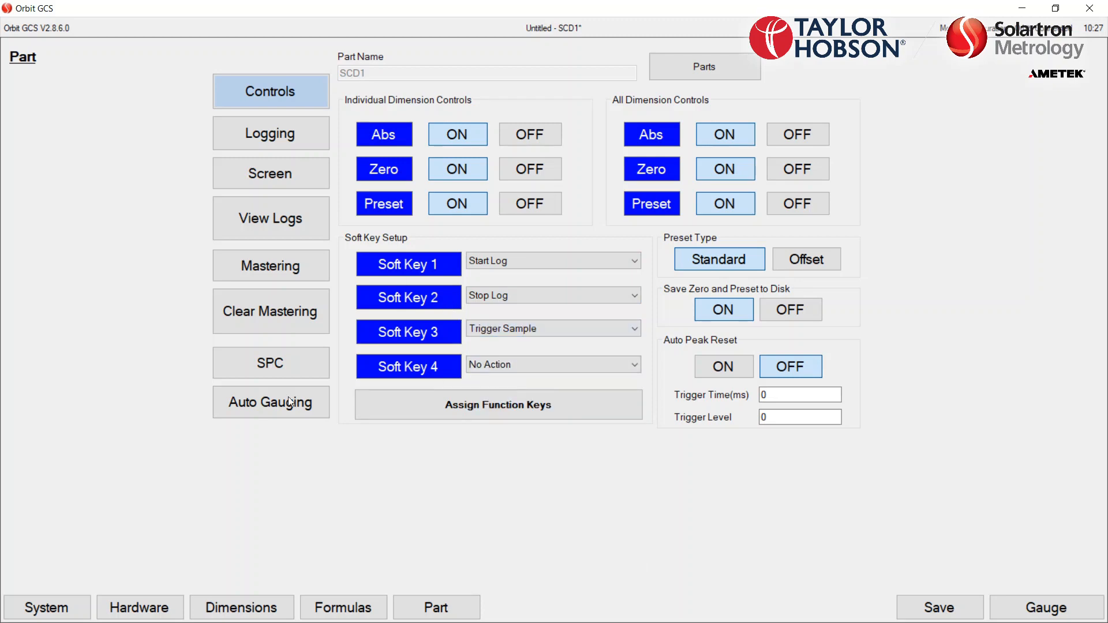
# Save the part setup and start a log named Compass V1 in gauge mode.
pyautogui.hotkey('ctrl', 's')
pyautogui.press('space')
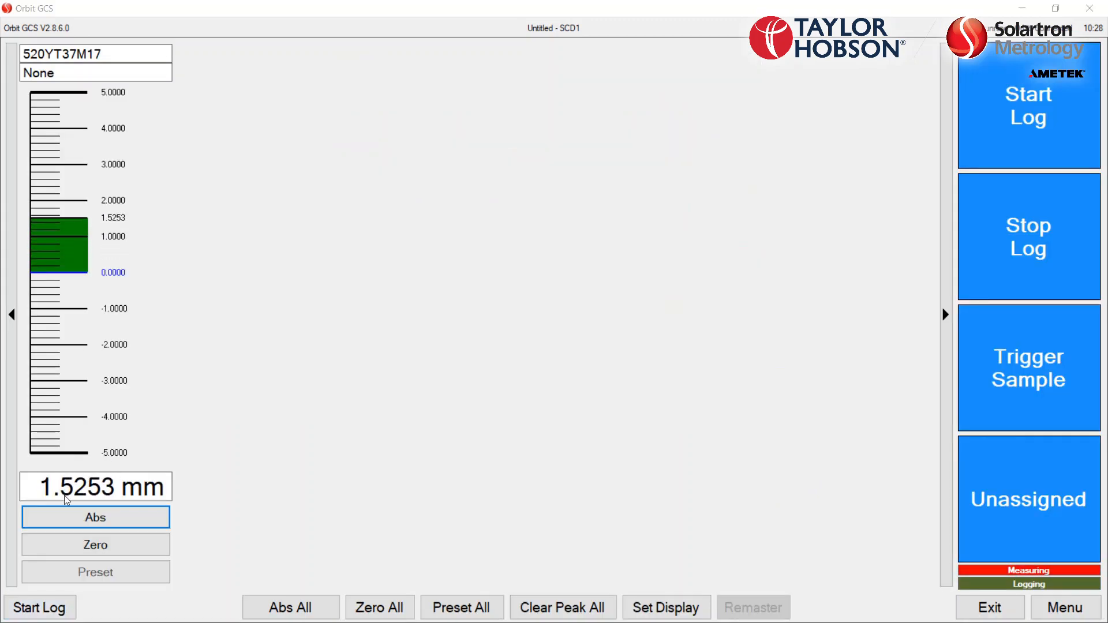
pyautogui.press('space')
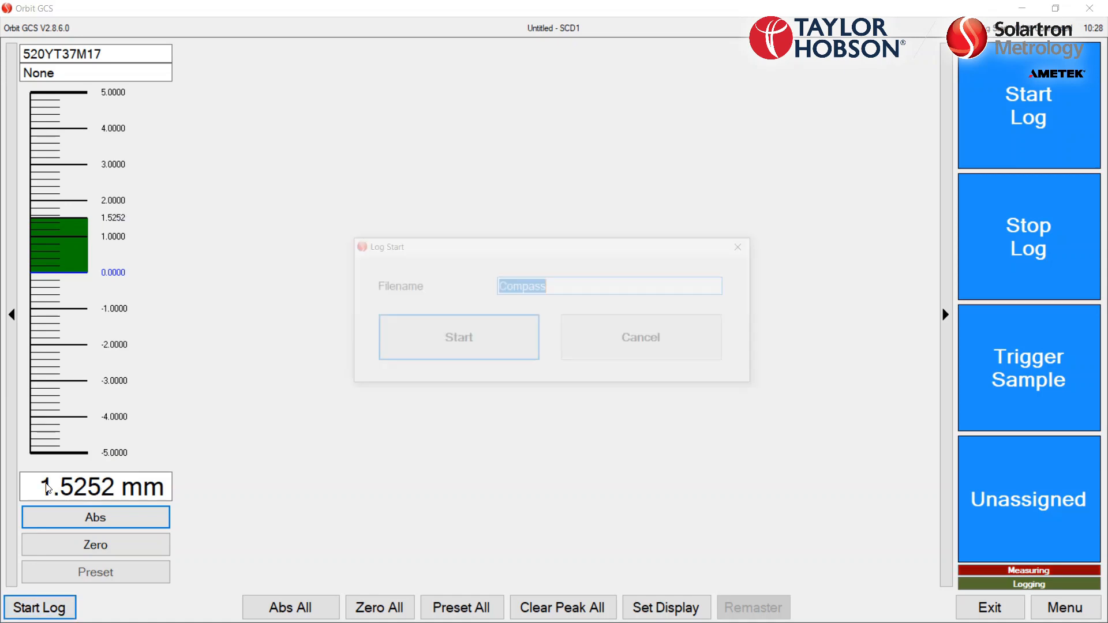
pyautogui.press('End')
pyautogui.write('V1')
pyautogui.press('Return')
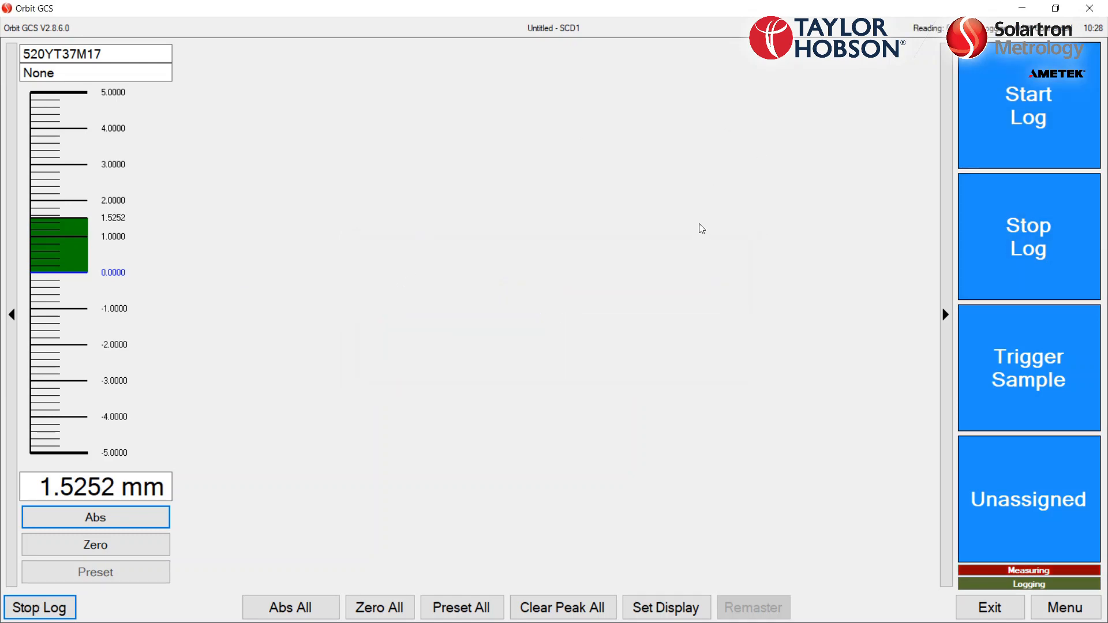
# Record readings with the Trigger Sample soft key and stop the log.
pyautogui.click(1029, 369)
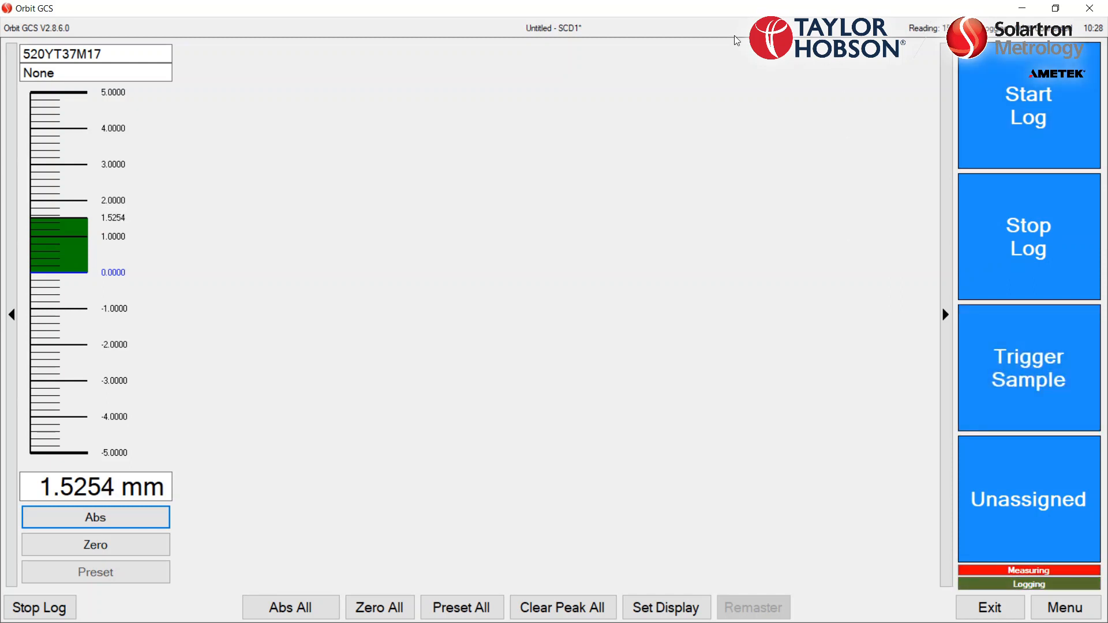
pyautogui.click(38, 607)
# View the part's saved logs and open the Compass V1 log file from the Compass folder in Excel.
pyautogui.click(1064, 607)
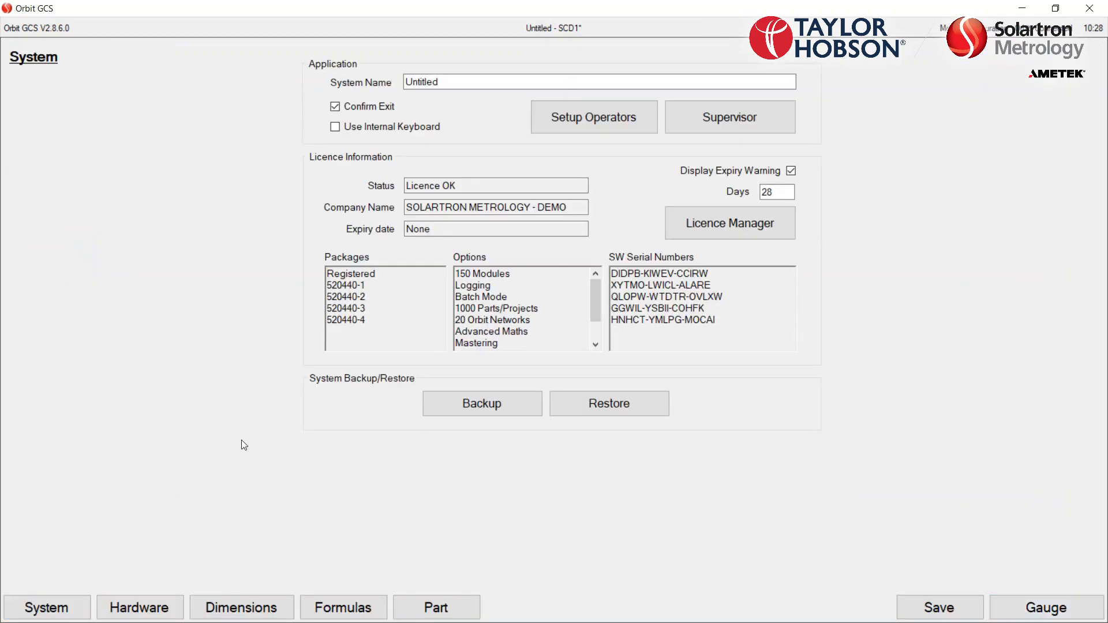
pyautogui.click(435, 608)
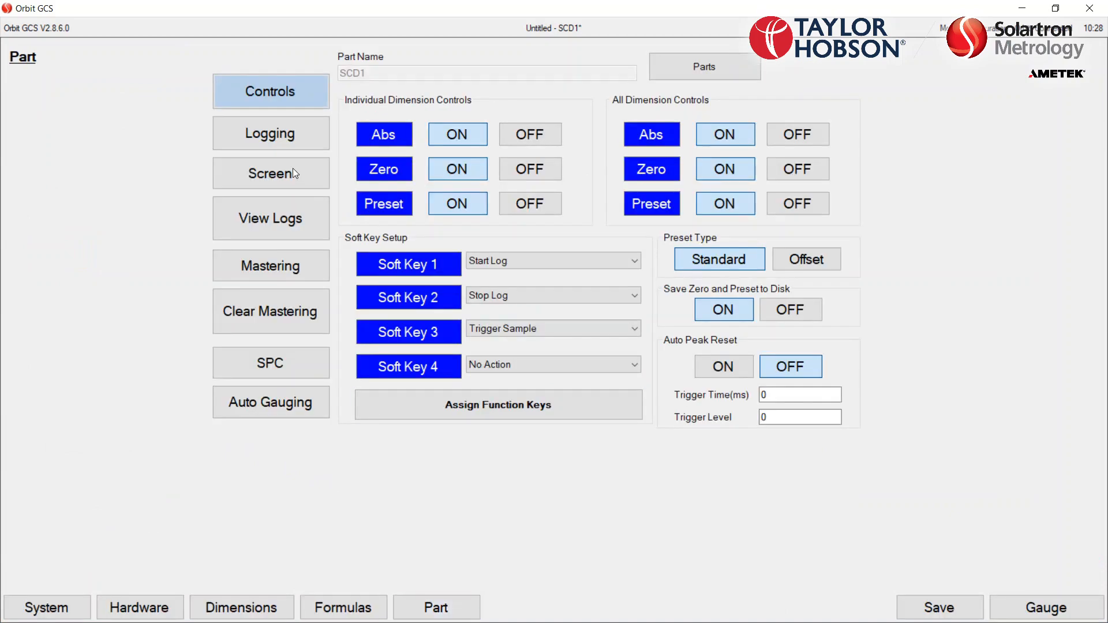
pyautogui.click(271, 218)
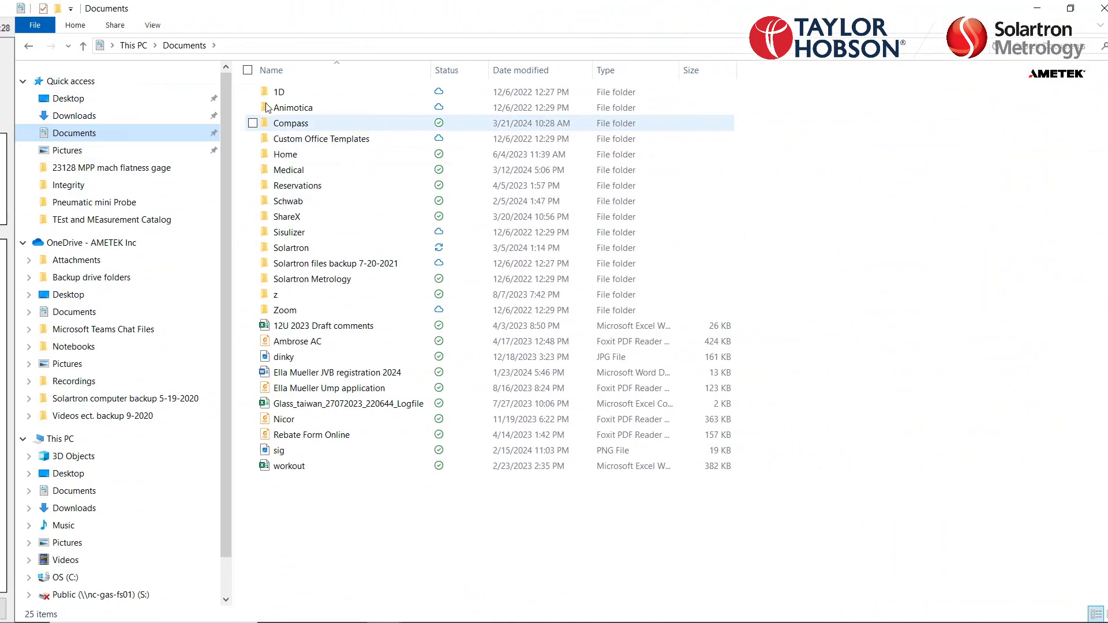
pyautogui.doubleClick(256, 119)
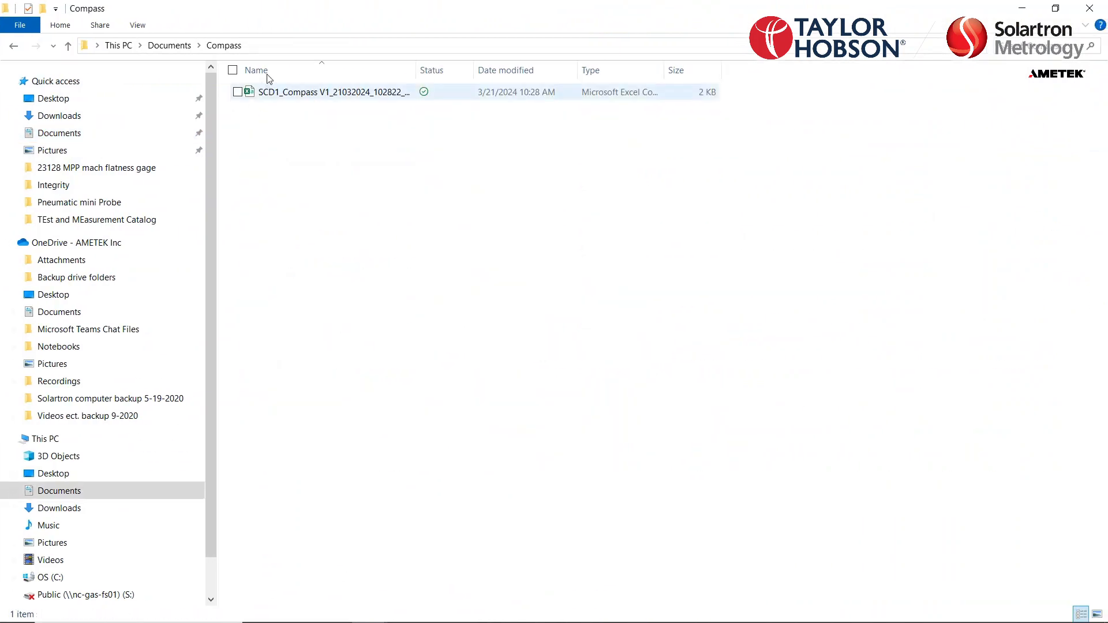
pyautogui.click(268, 88)
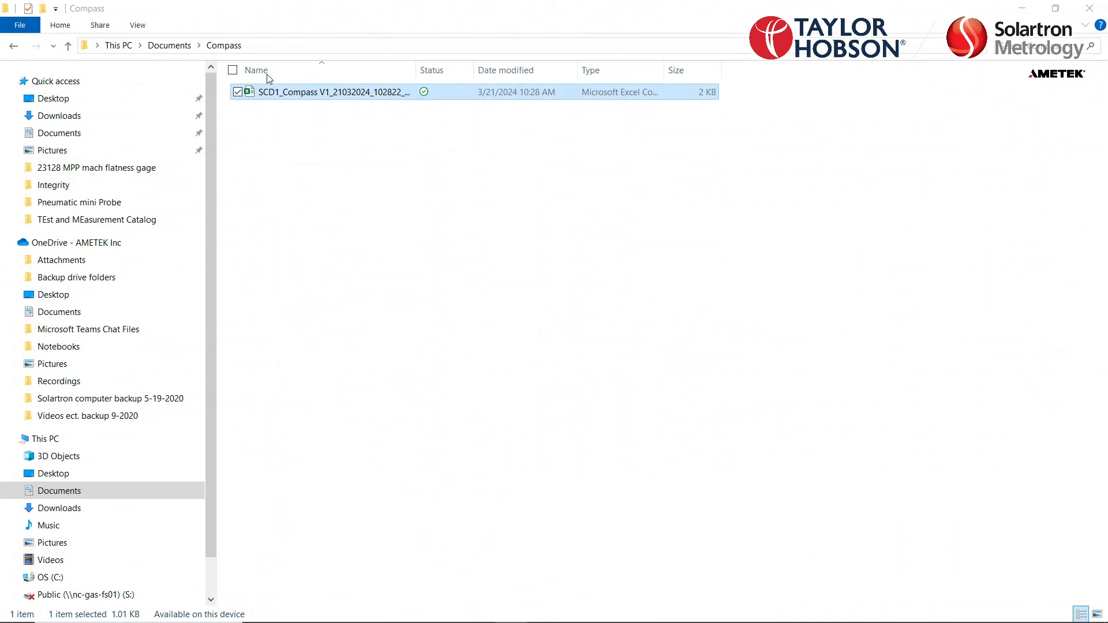
pyautogui.press('Return')
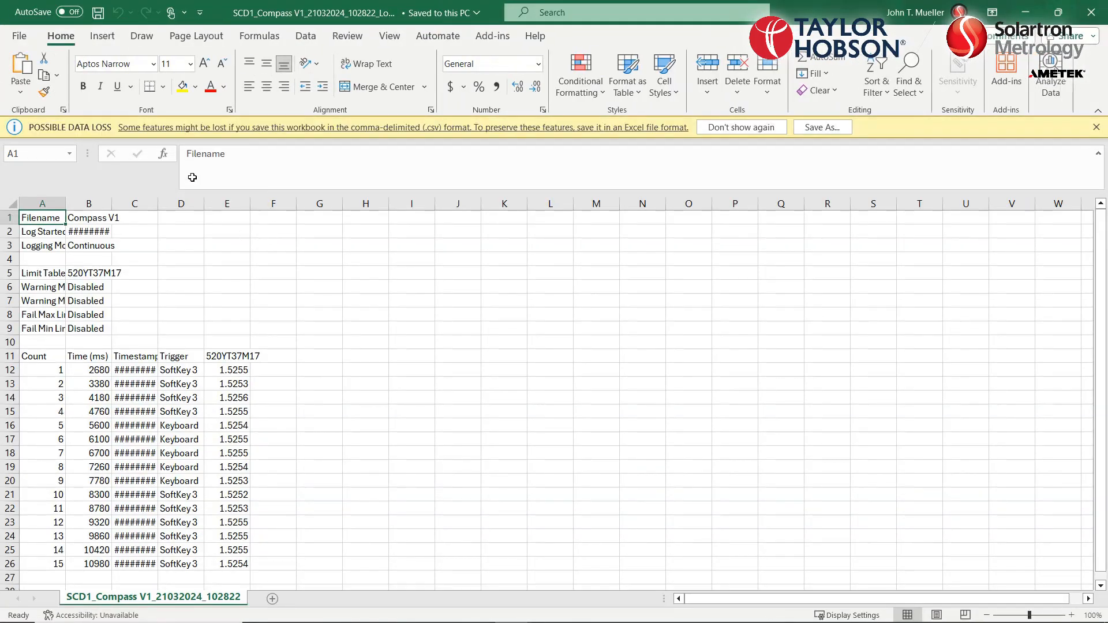
# Autofit the widths of columns C, B and A and review the logged readings with their timestamps and triggers.
pyautogui.doubleClick(158, 204)
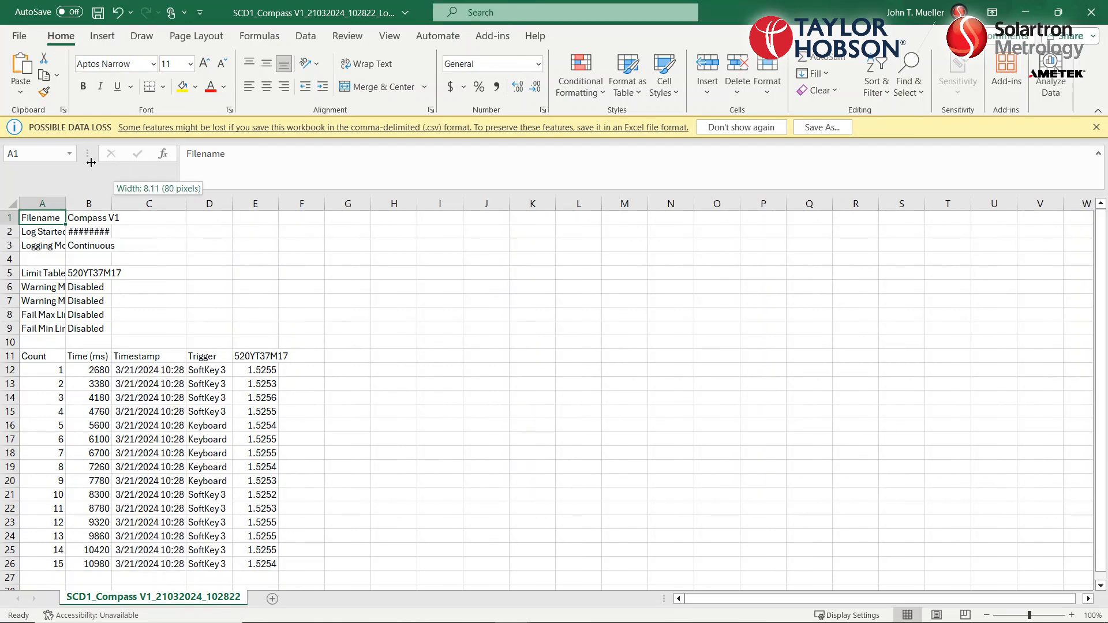
pyautogui.doubleClick(111, 204)
pyautogui.scroll(-3, 297, 267)
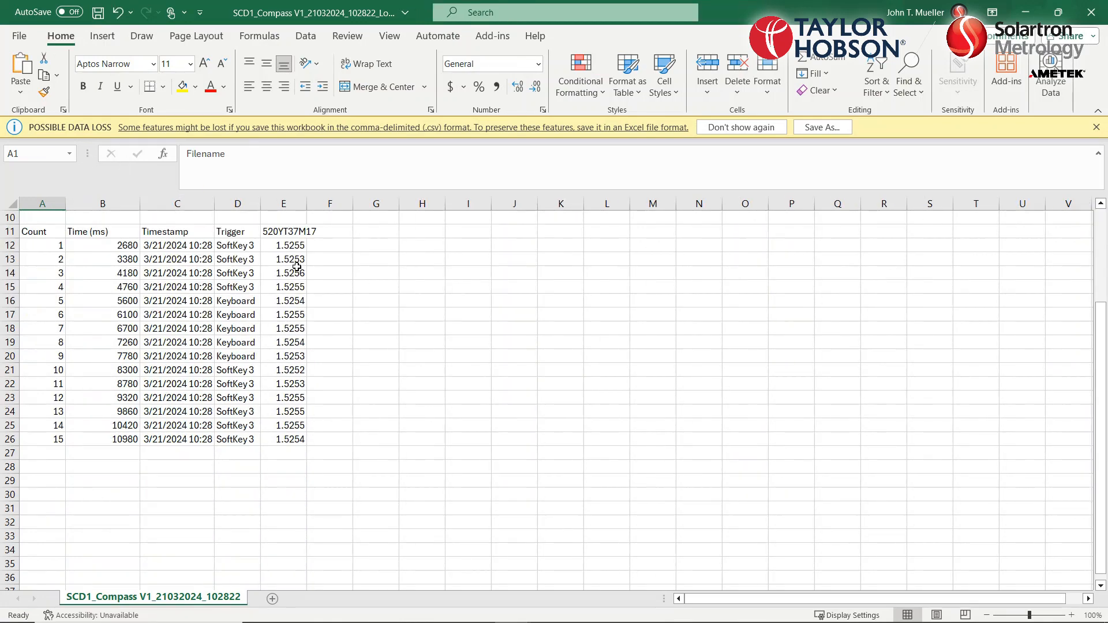
pyautogui.scroll(3, 297, 267)
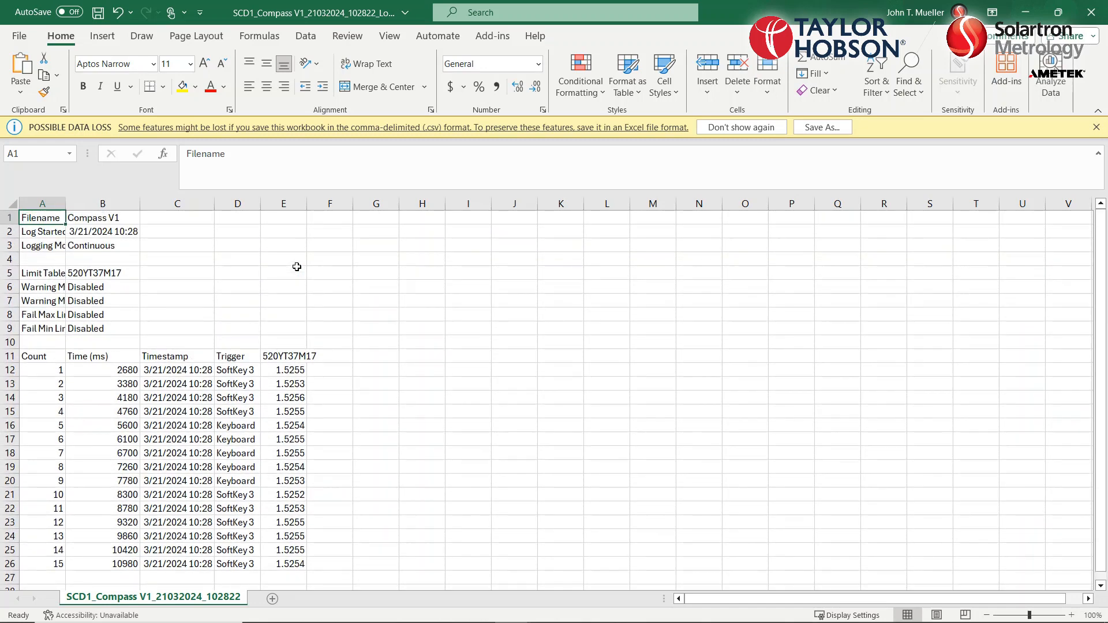
pyautogui.doubleClick(66, 204)
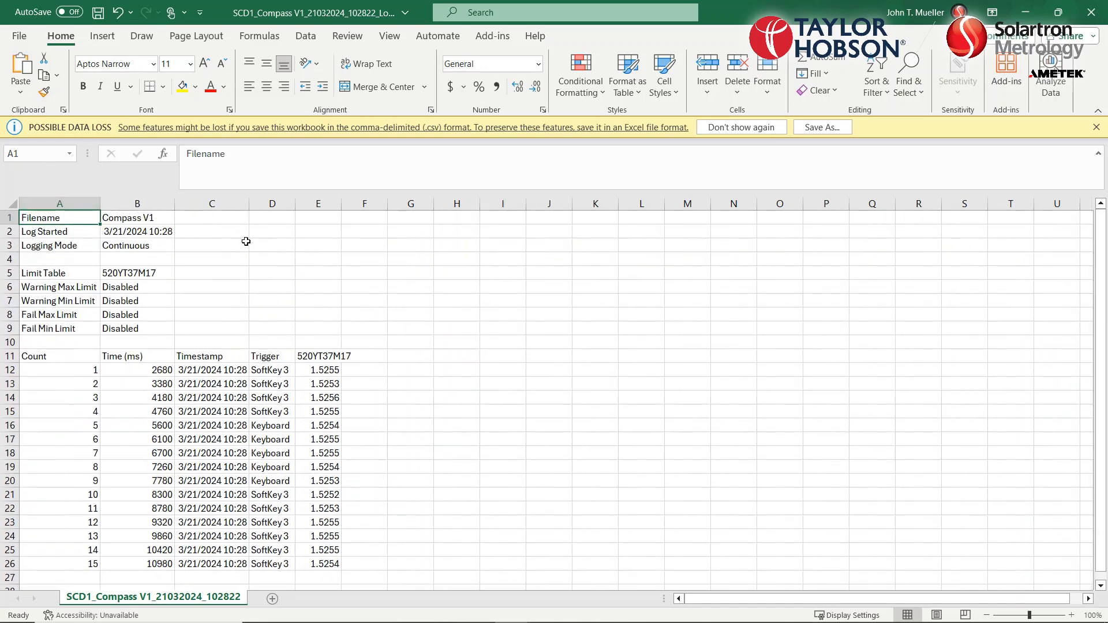
pyautogui.scroll(-2, 355, 268)
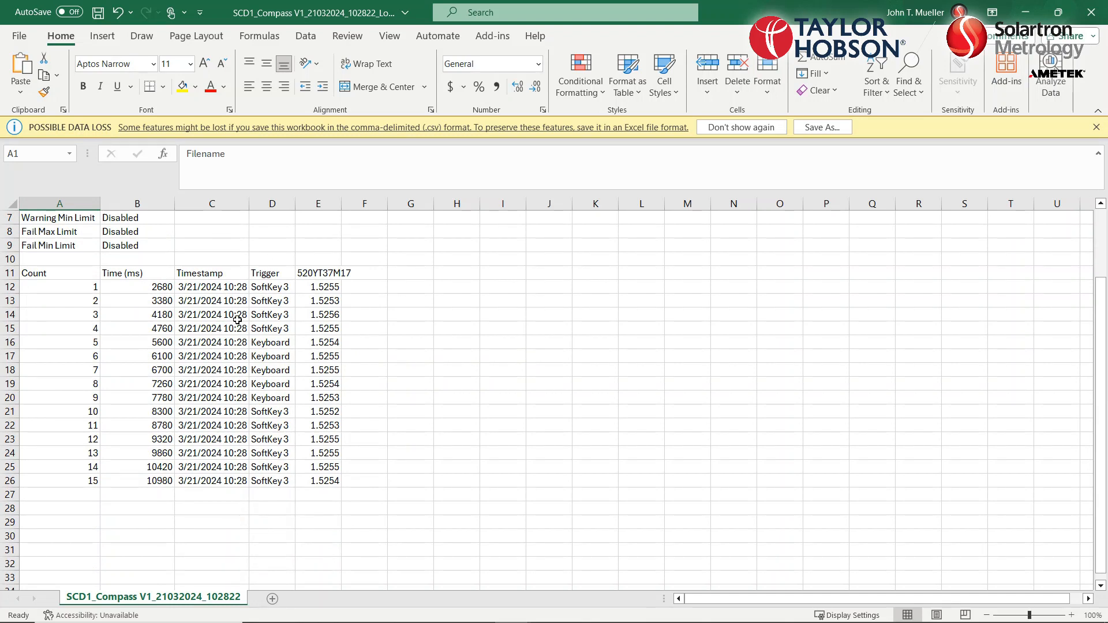
pyautogui.scroll(2, 227, 286)
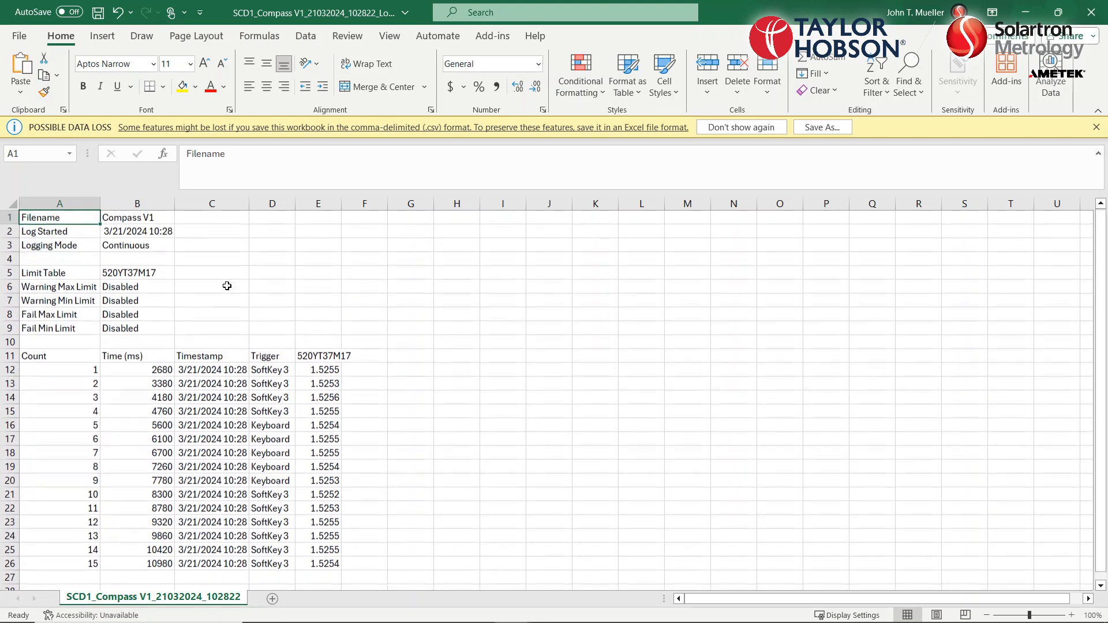